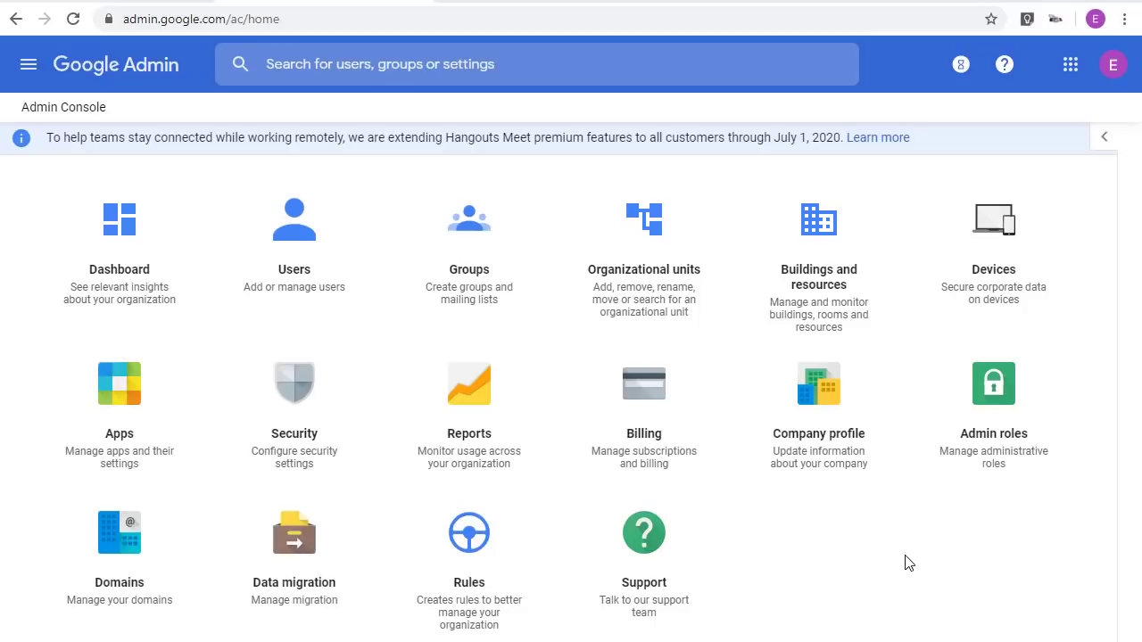
# Step: Go to the G Suite core services list under Apps and scroll to Hangouts Meet and Google Hangouts
pyautogui.click(125, 379)
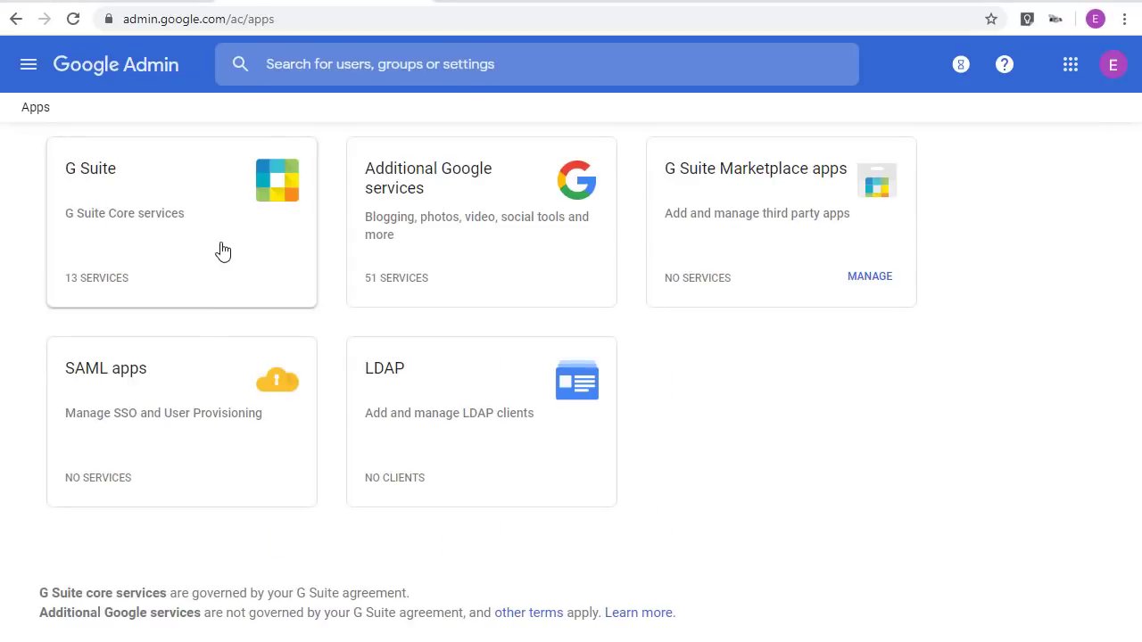
pyautogui.click(165, 229)
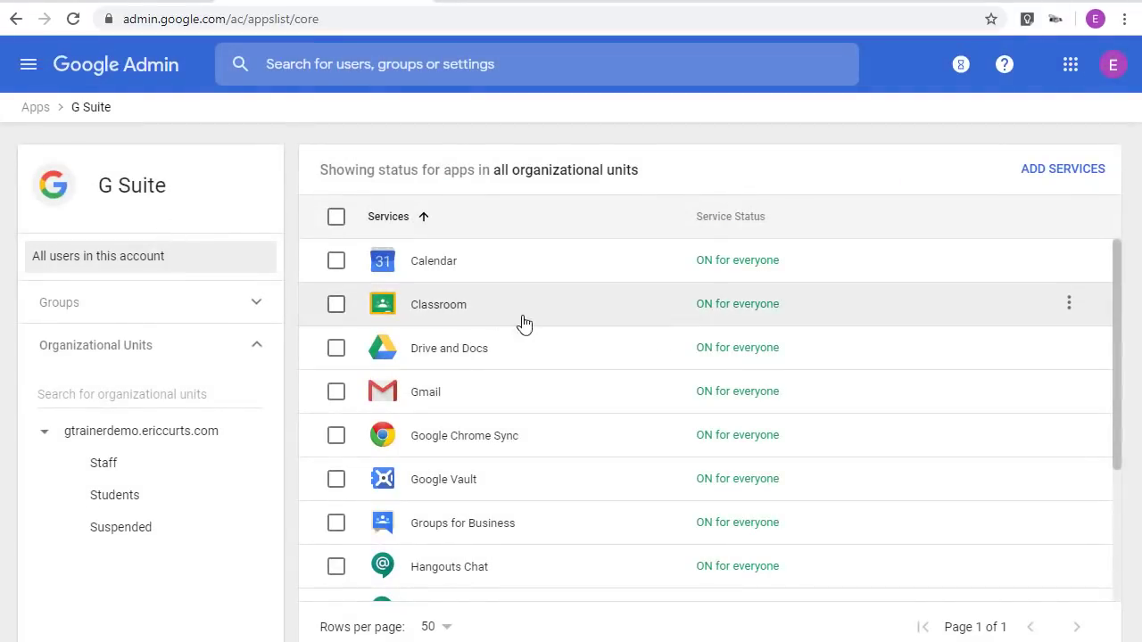
pyautogui.scroll(-3, 566, 349)
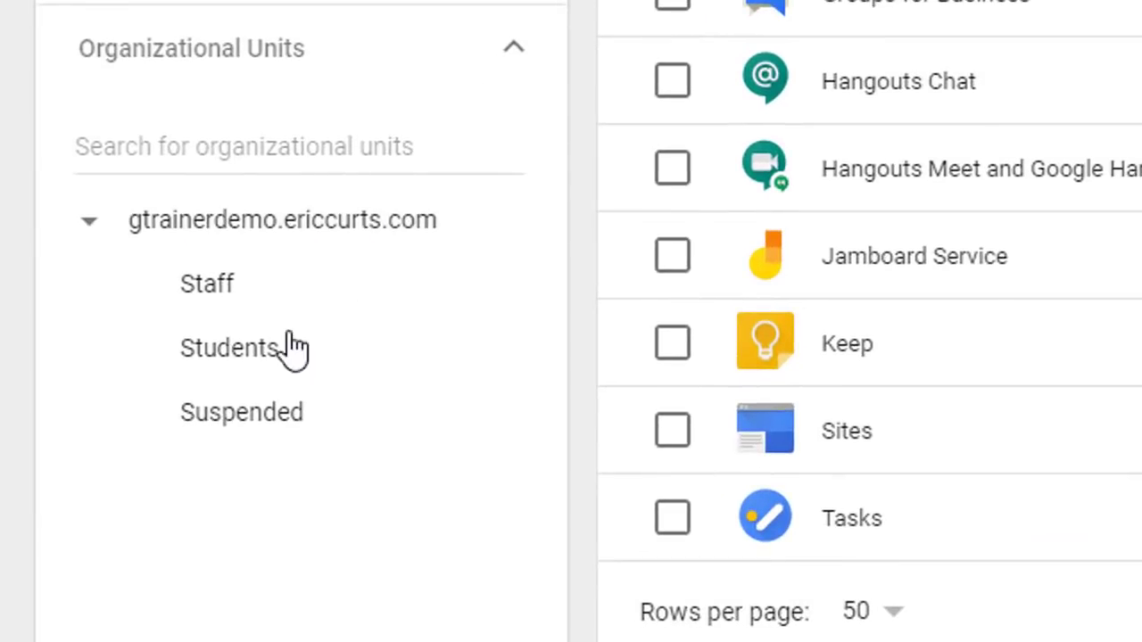
# Step: Select the Students unit and check the Hangouts Meet override options, then dismiss them
pyautogui.click(275, 350)
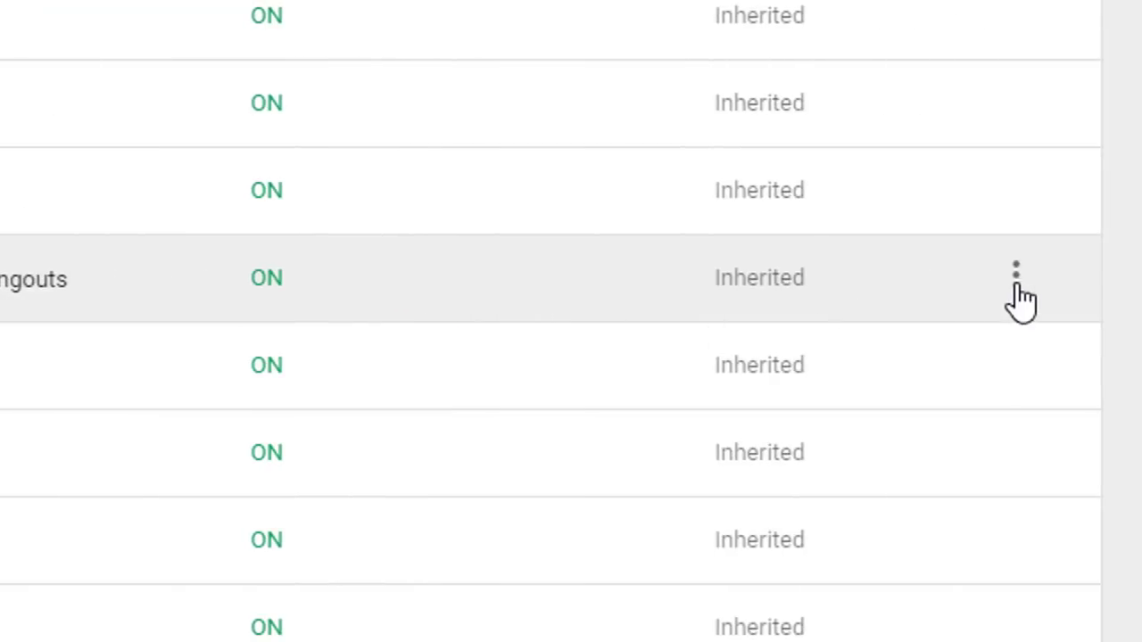
pyautogui.click(1016, 277)
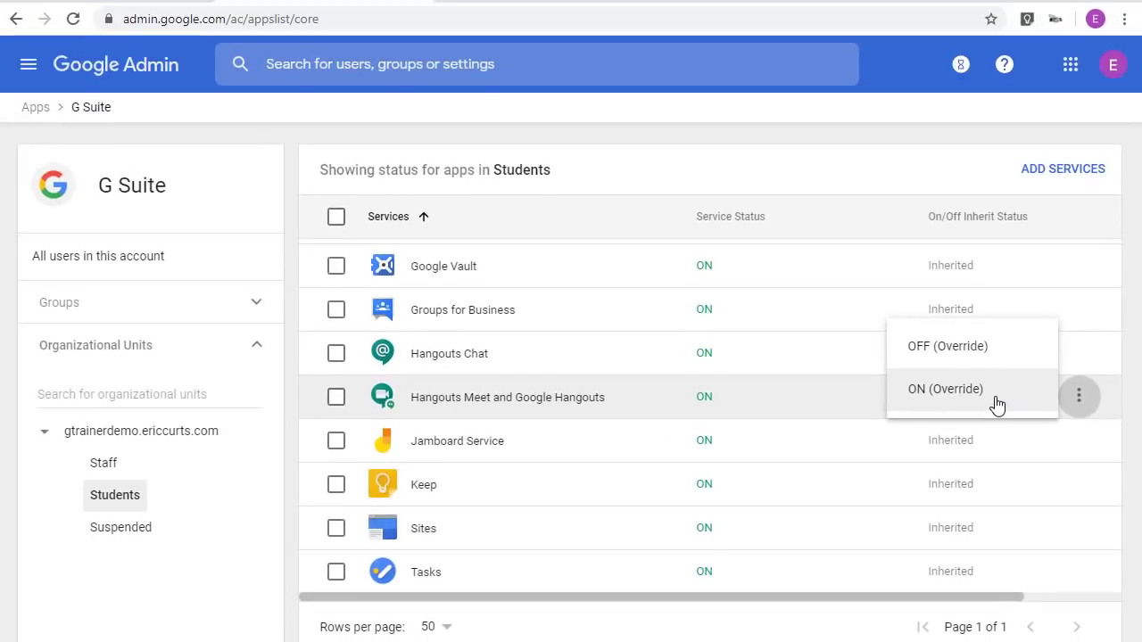
pyautogui.click(848, 286)
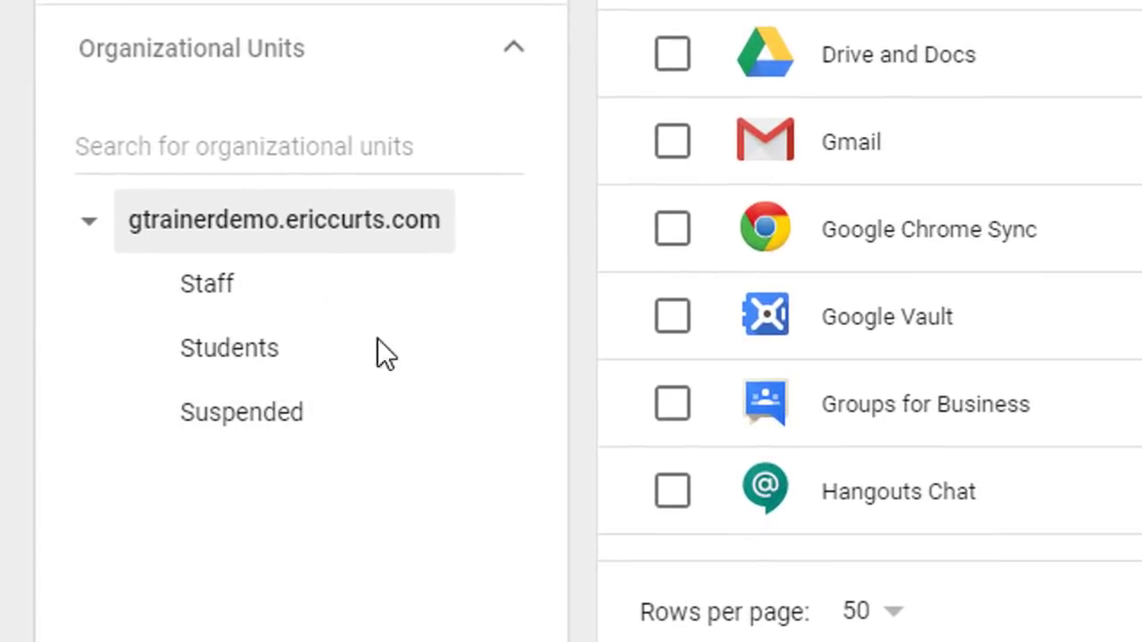
pyautogui.click(114, 496)
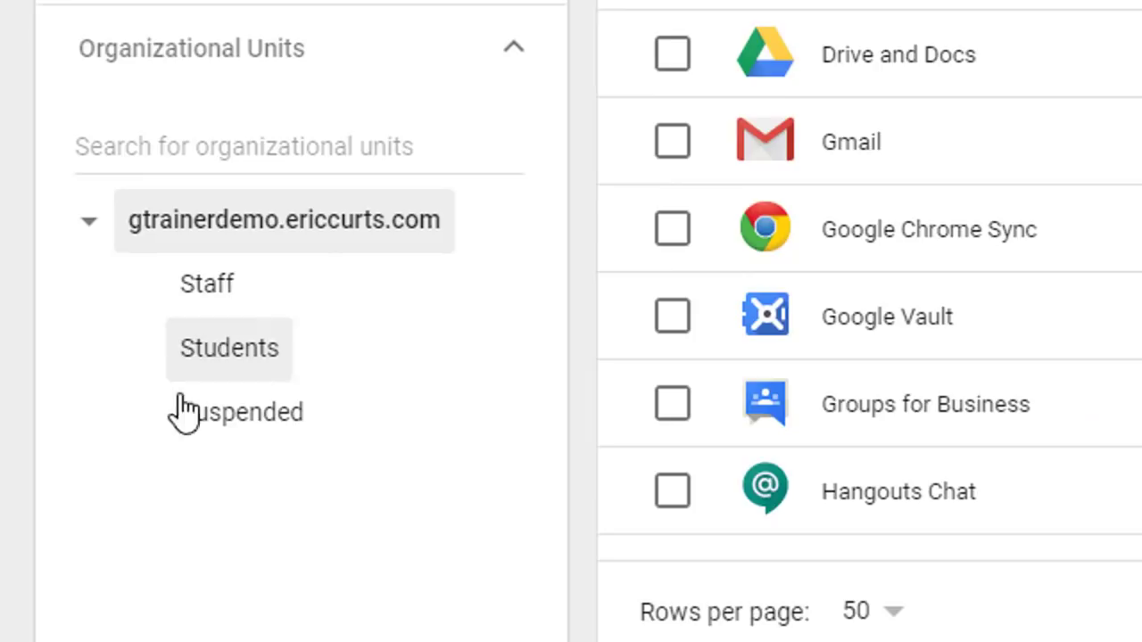
pyautogui.click(192, 406)
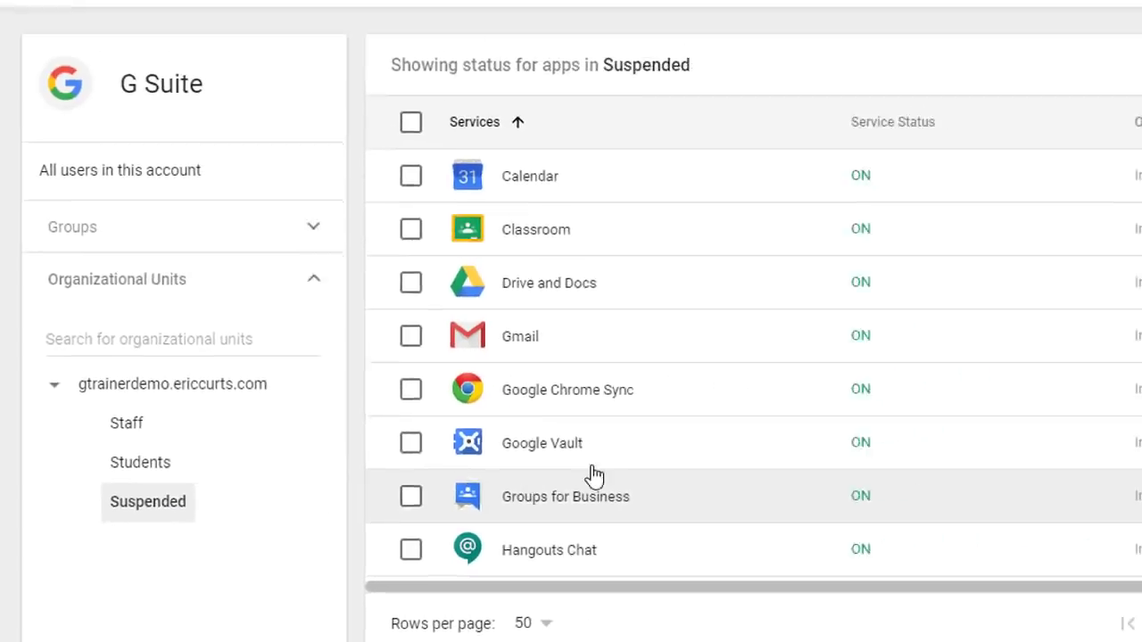
pyautogui.scroll(-3, 706, 457)
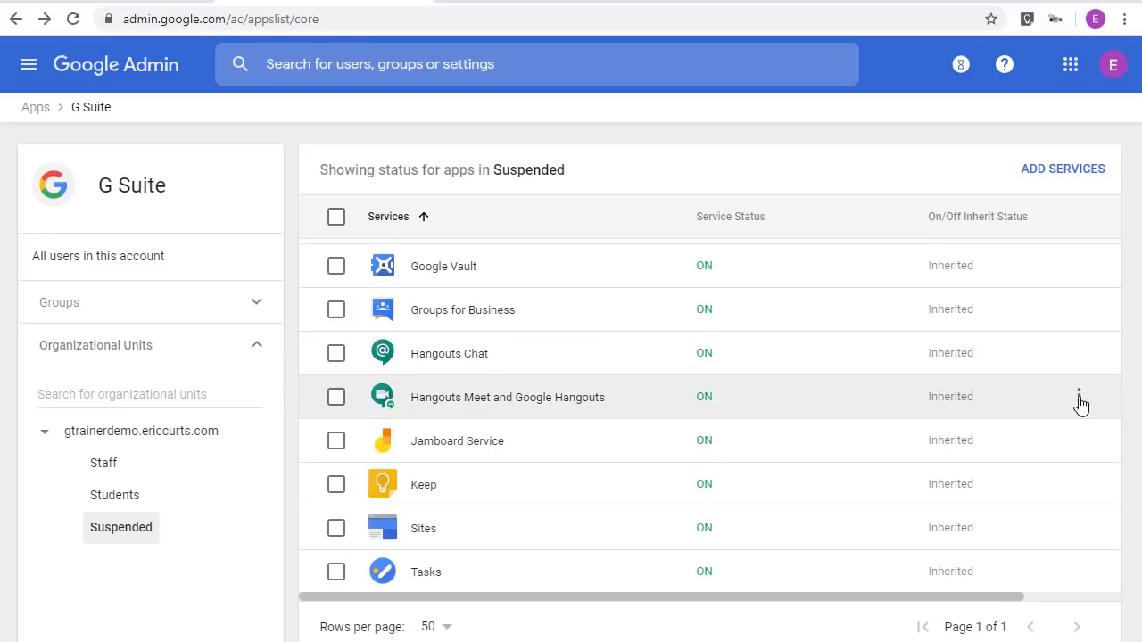
pyautogui.click(1080, 400)
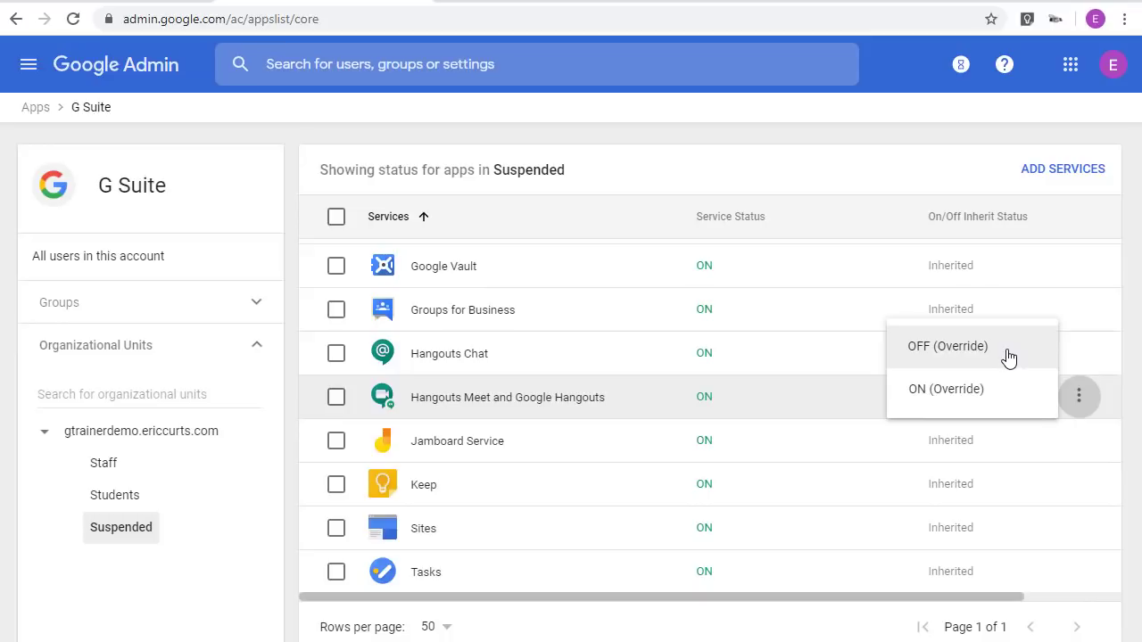
pyautogui.hotkey('alt', 'Left')
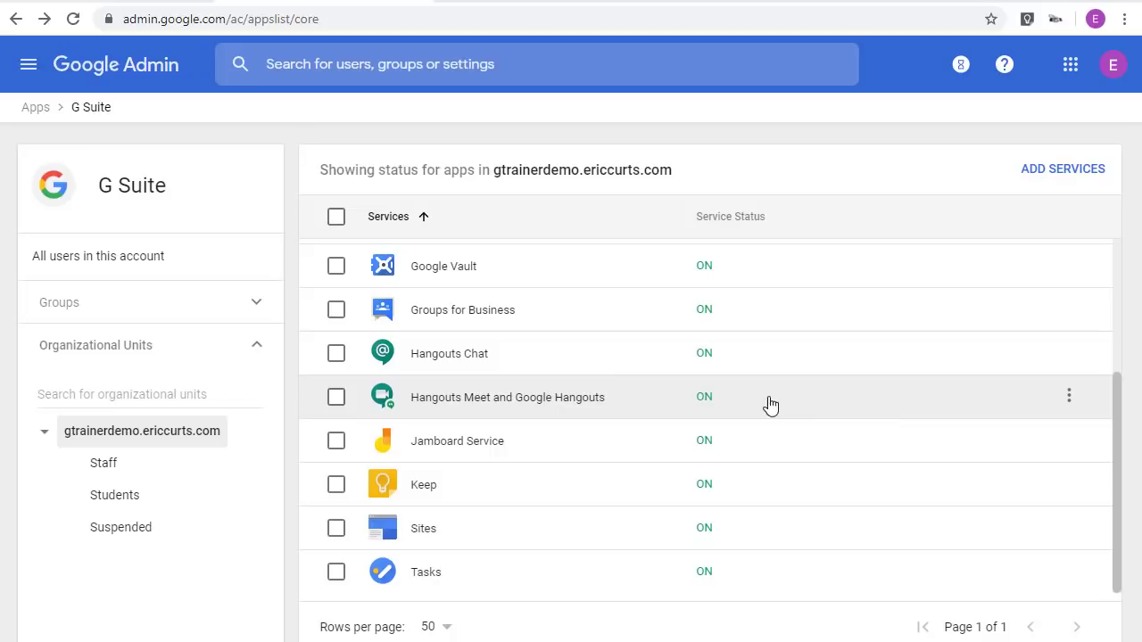
# Step: Open the full Meet settings for Hangouts Meet and Google Hangouts, scoped to the Students unit
pyautogui.click(651, 409)
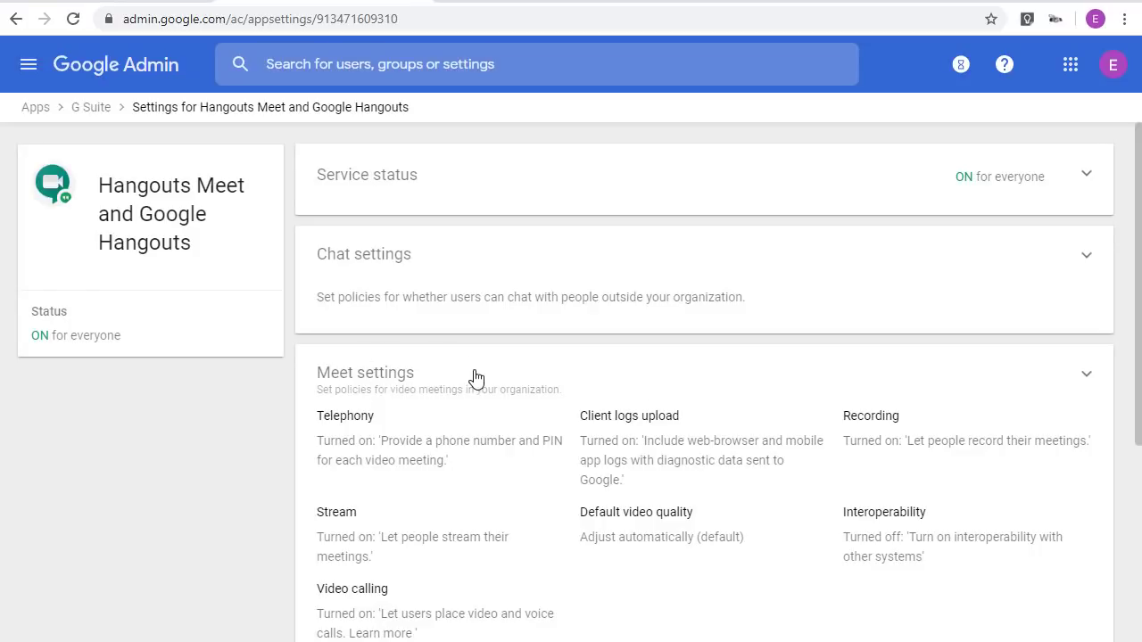
pyautogui.click(475, 379)
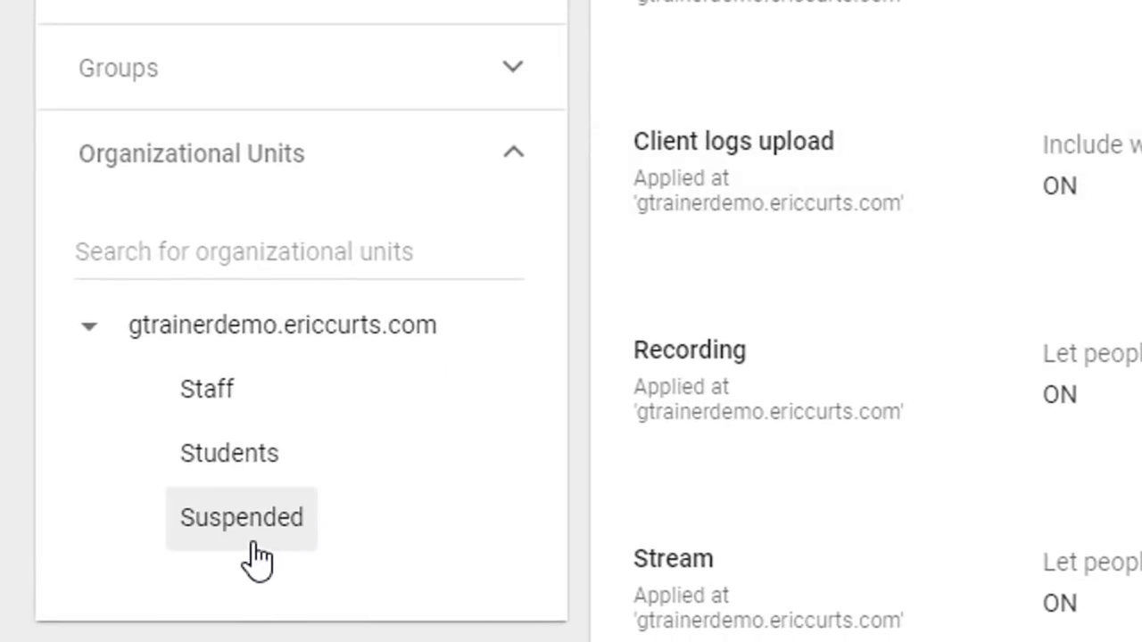
pyautogui.click(243, 473)
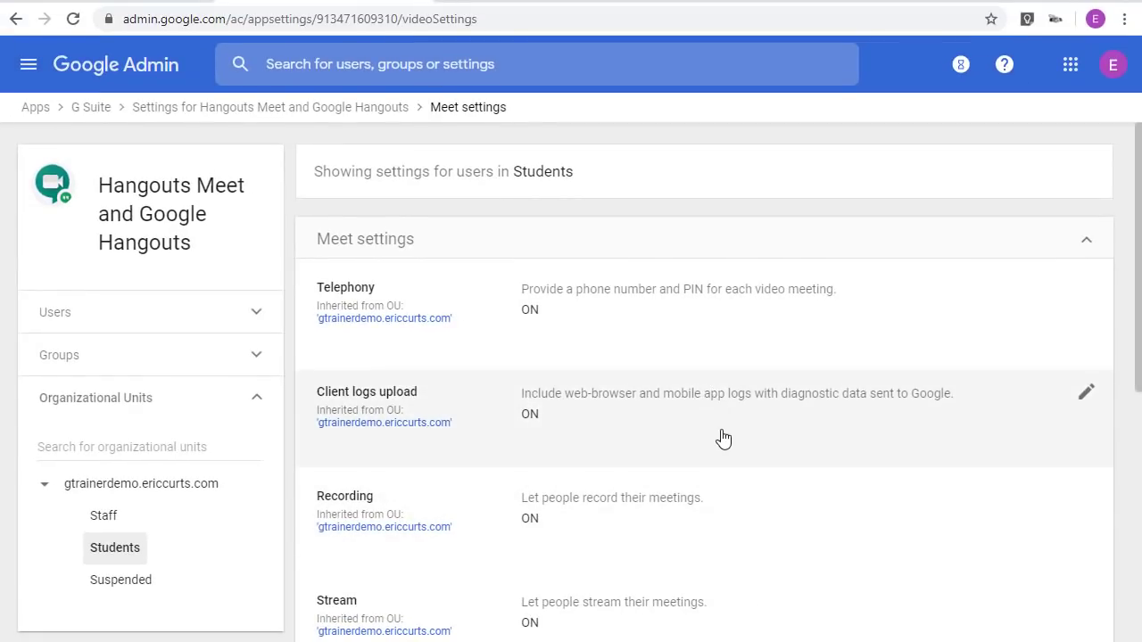
pyautogui.scroll(-2, 723, 438)
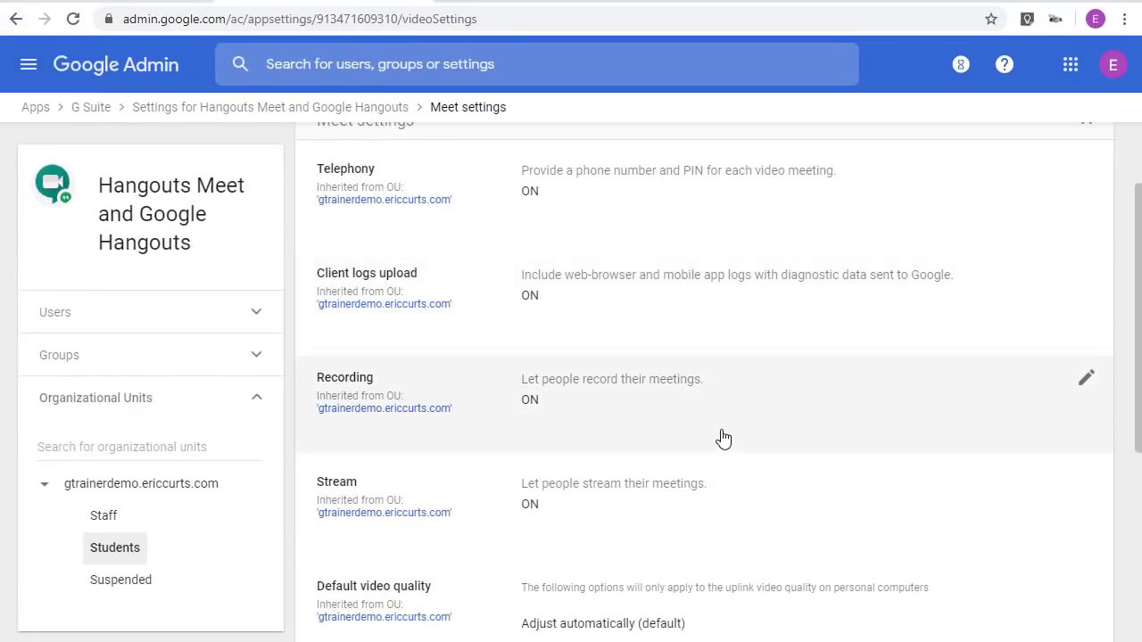
pyautogui.scroll(-1, 722, 437)
pyautogui.scroll(-1, 723, 437)
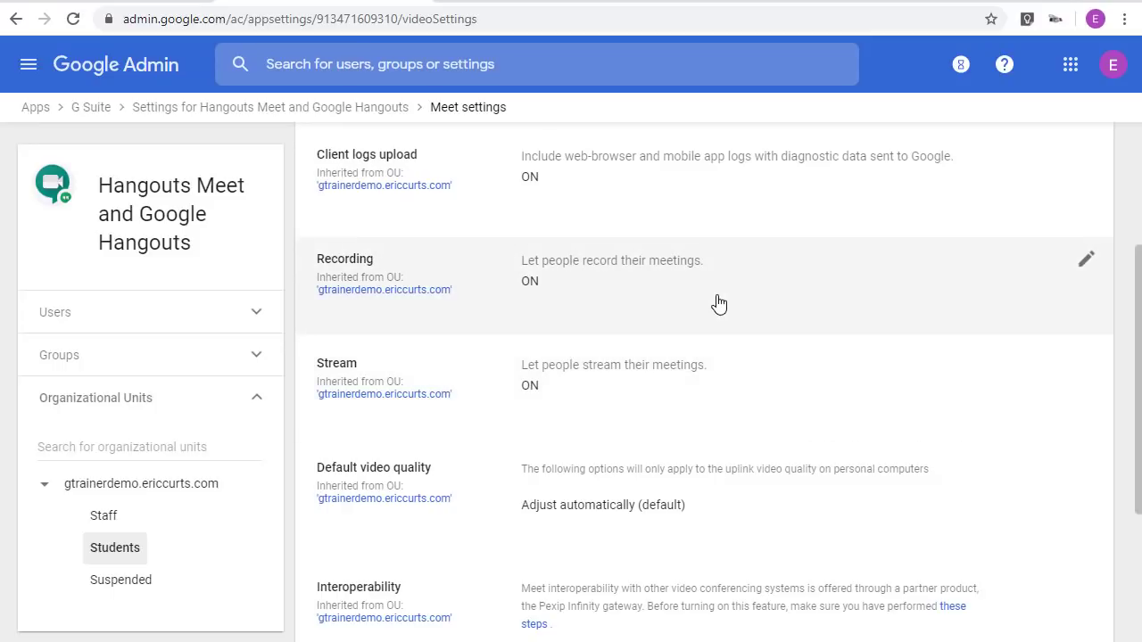
pyautogui.scroll(-3, 716, 348)
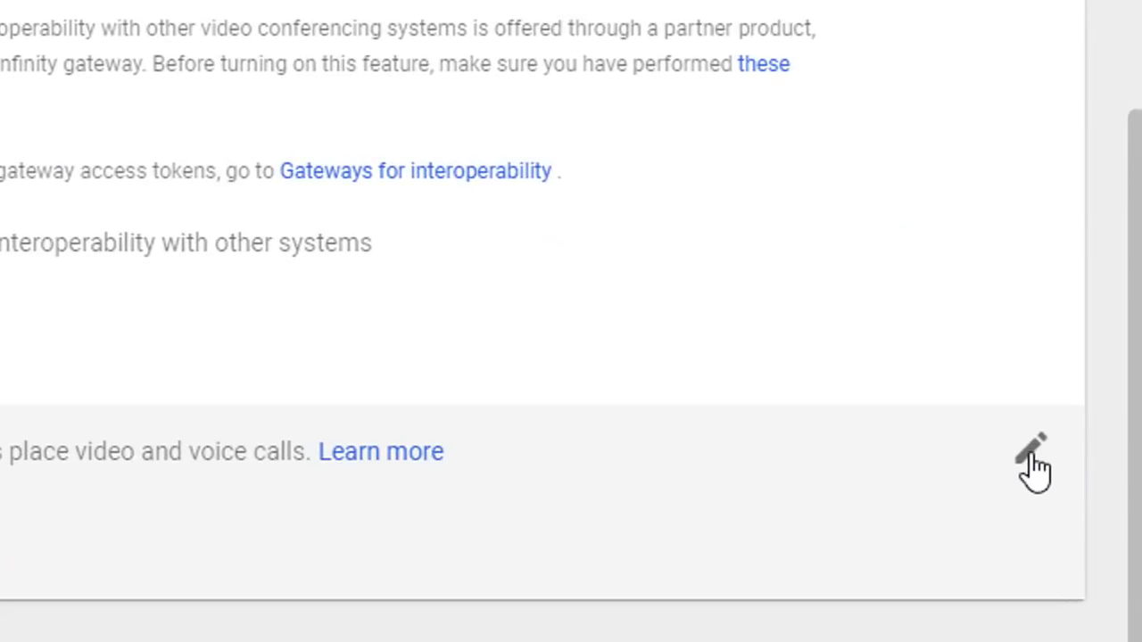
# Step: Override Video calling for Students by unchecking 'Let users place video and voice calls'
pyautogui.click(1033, 469)
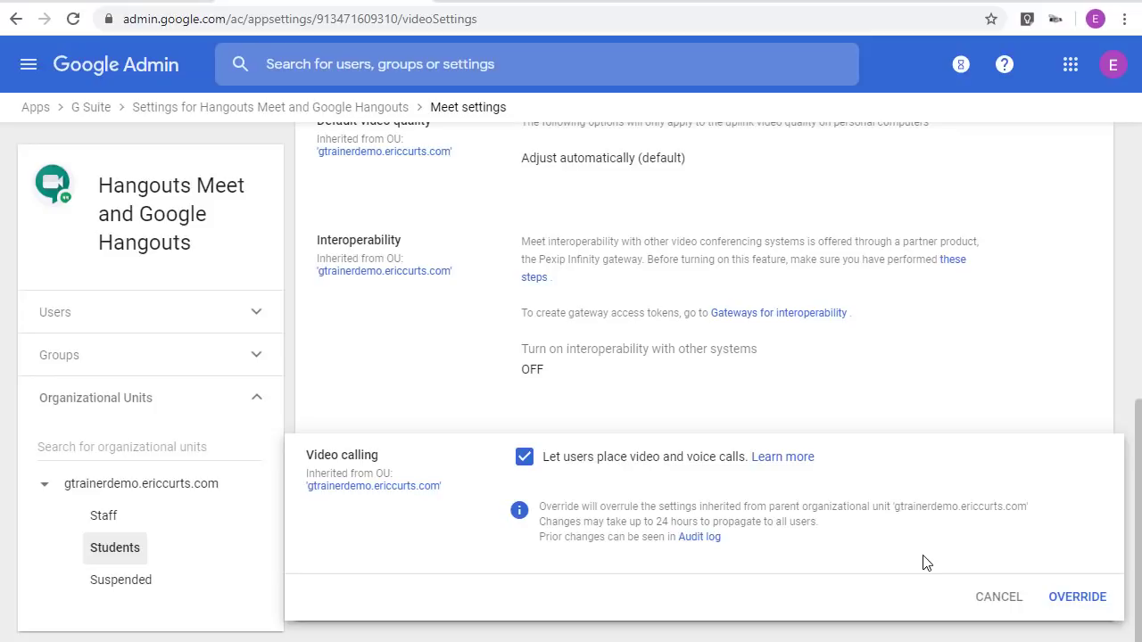
pyautogui.click(527, 460)
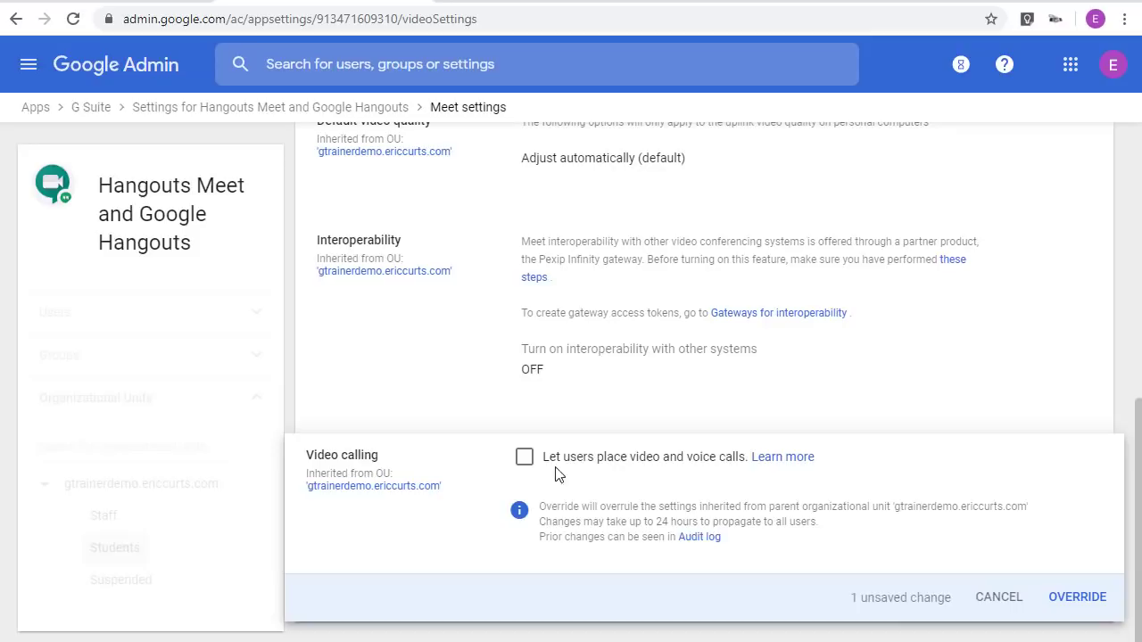
pyautogui.click(1069, 604)
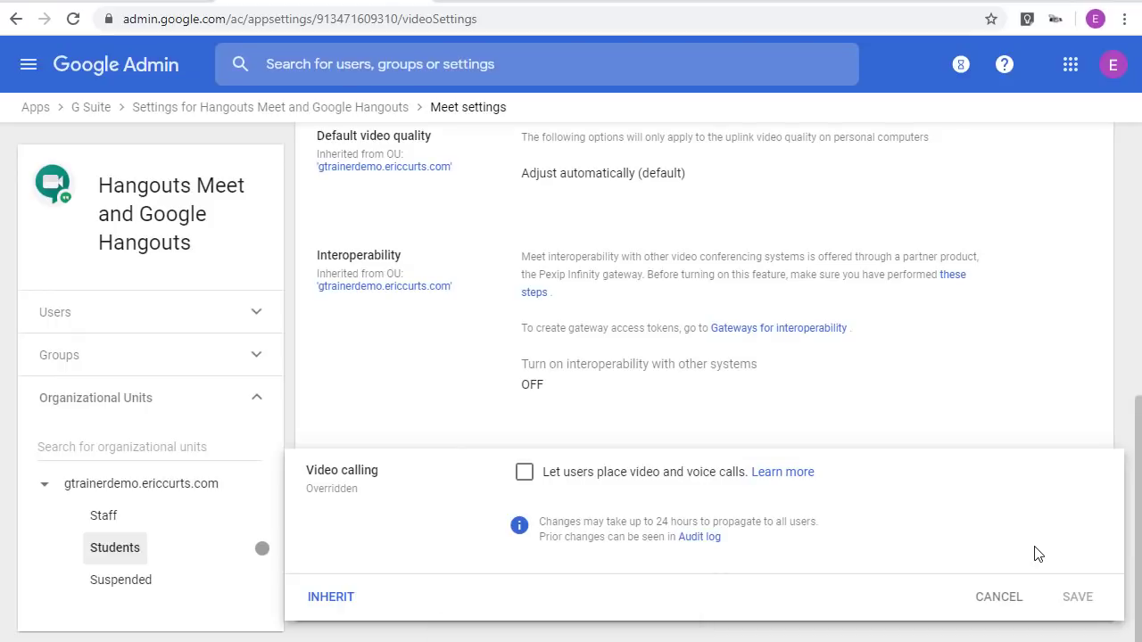
pyautogui.scroll(6, 1035, 554)
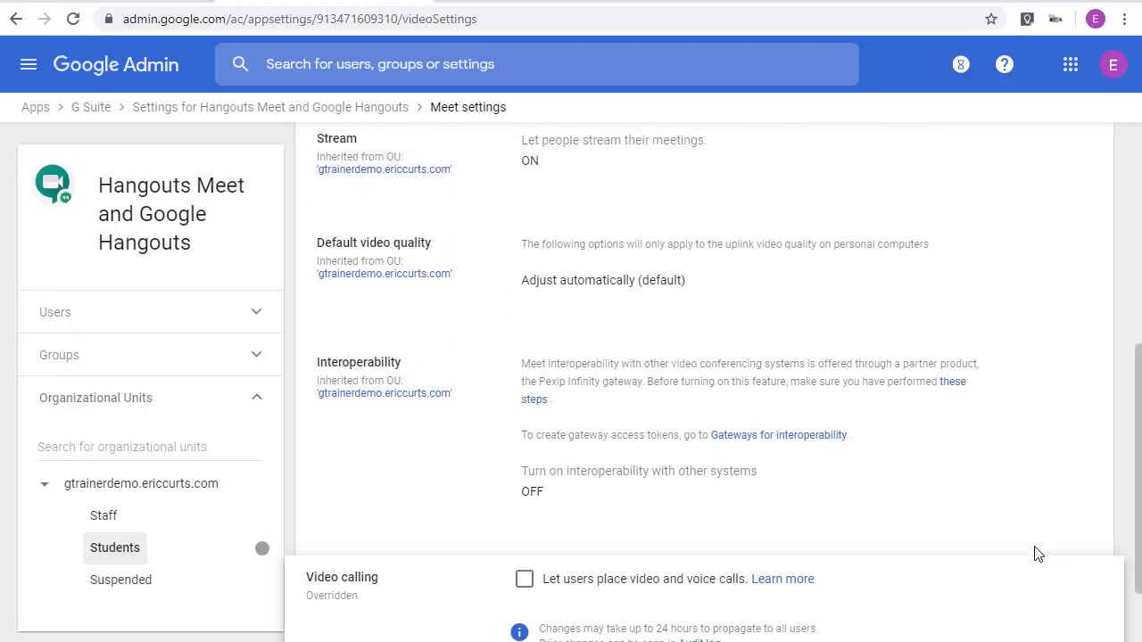
# Step: Override the Recording setting to off for the Students unit
pyautogui.scroll(1, 1035, 554)
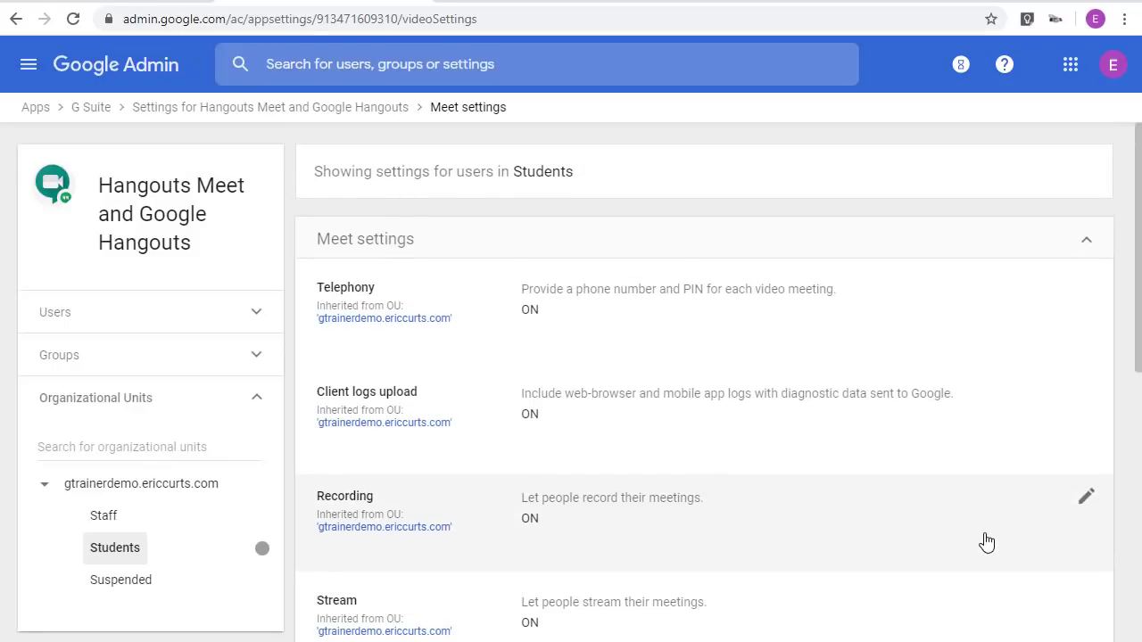
pyautogui.click(1086, 496)
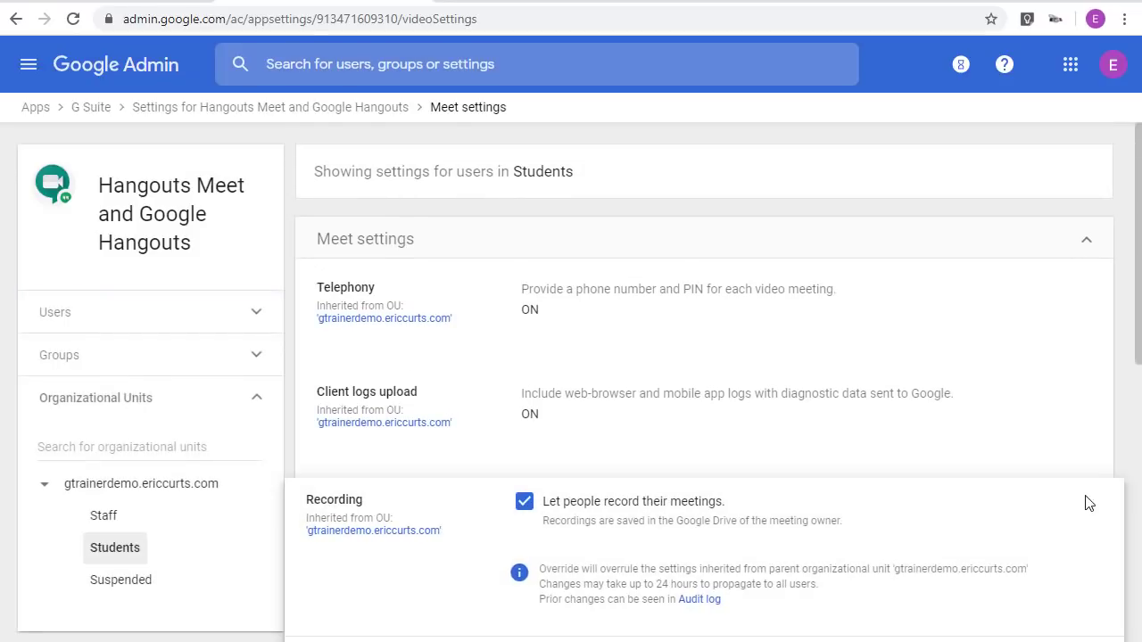
pyautogui.click(526, 386)
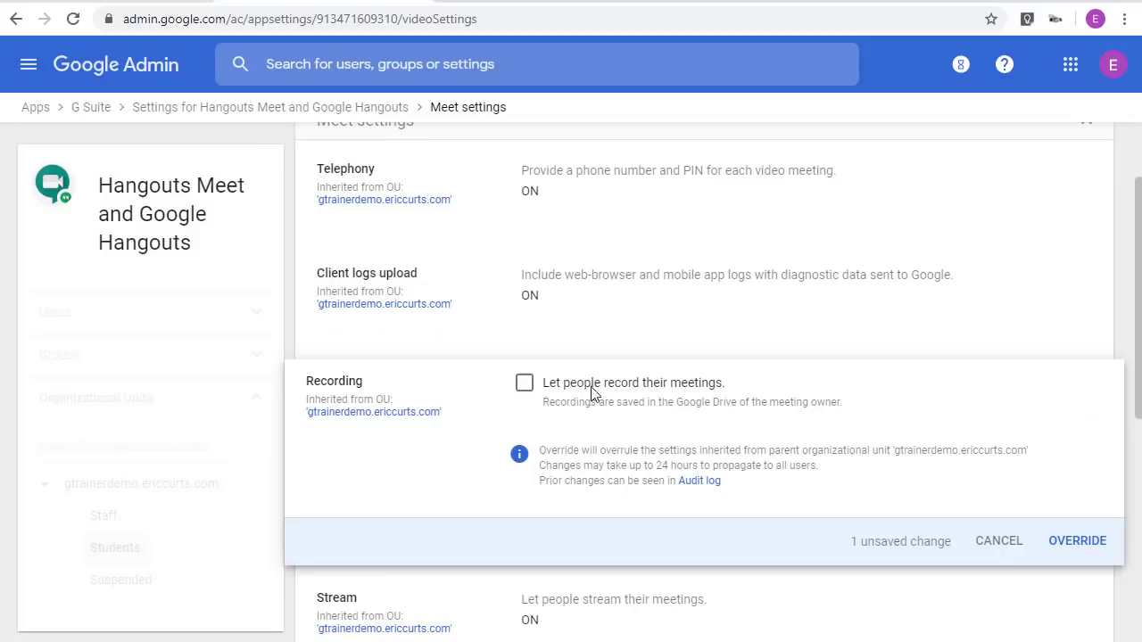
pyautogui.click(1077, 541)
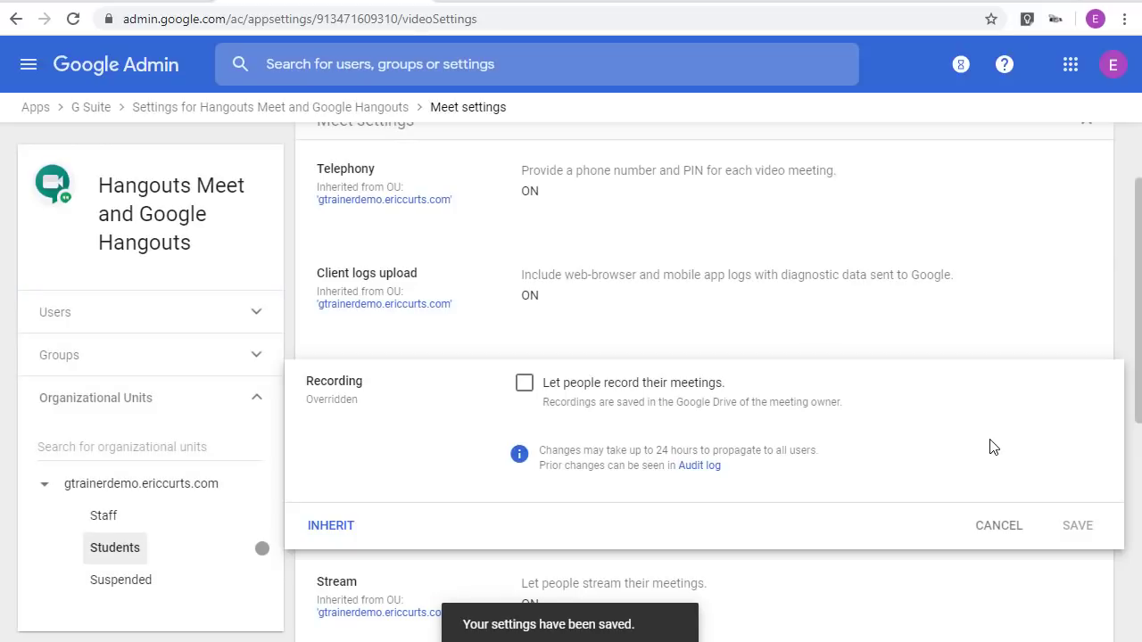
# Step: Override the Stream setting to off for the Students unit
pyautogui.scroll(-3, 993, 447)
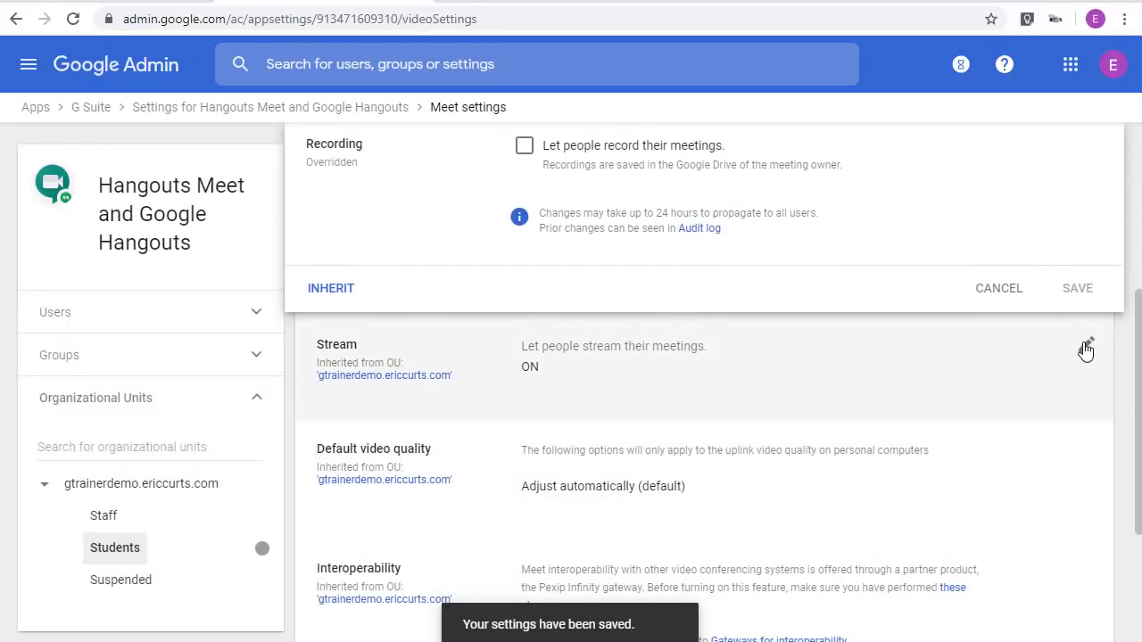
pyautogui.click(1086, 349)
pyautogui.click(525, 257)
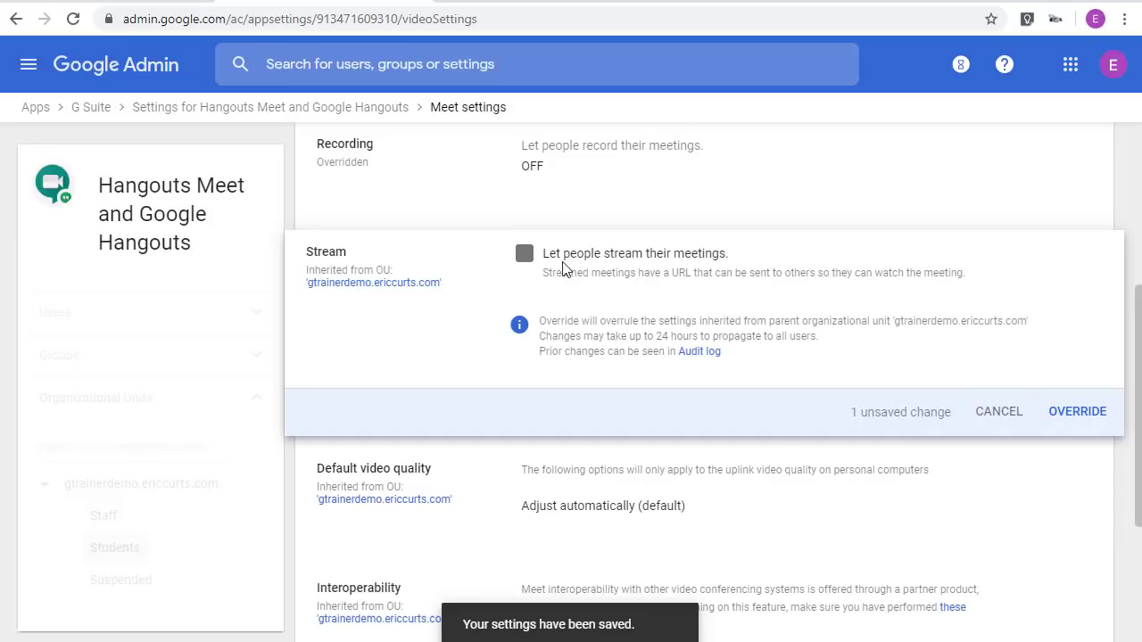
pyautogui.click(1061, 415)
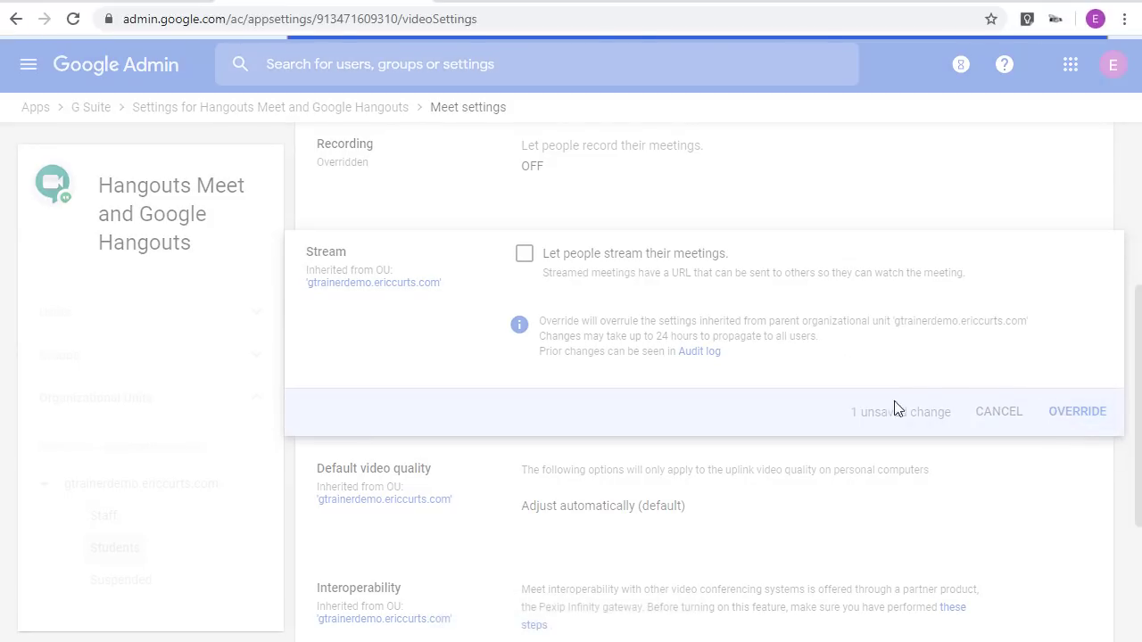